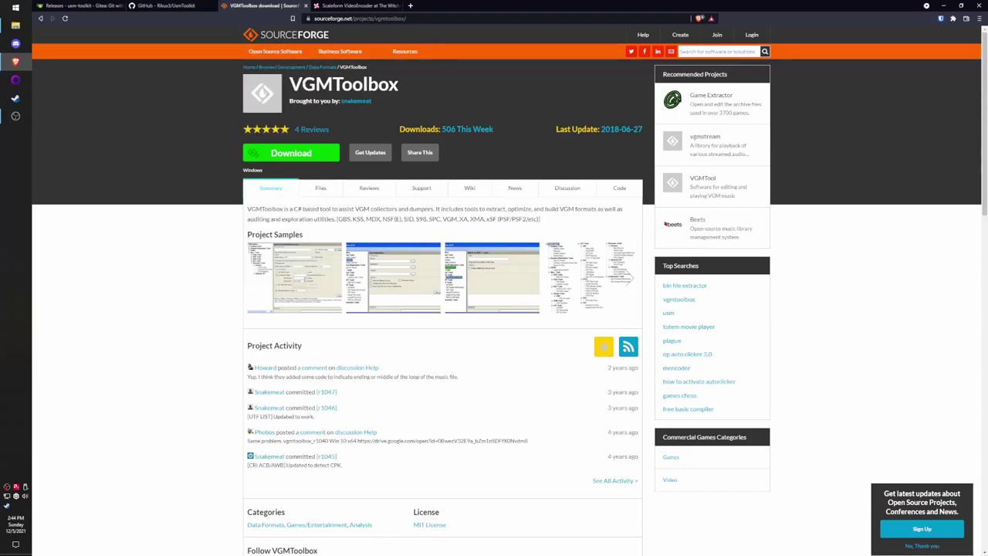
Leave the VGMToolbox page and bring up the UsmToolkit GitHub repository with its README.
double_click(343, 85)
left_click(303, 67)
left_click(187, 6)
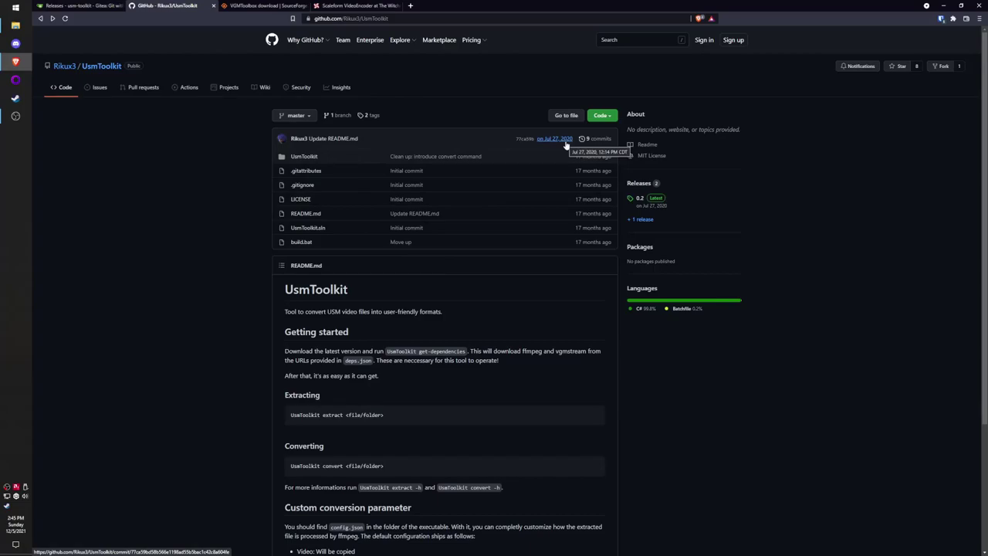
Open the usm-toolkit code page on Gitea and scroll through its README.
left_click(86, 7)
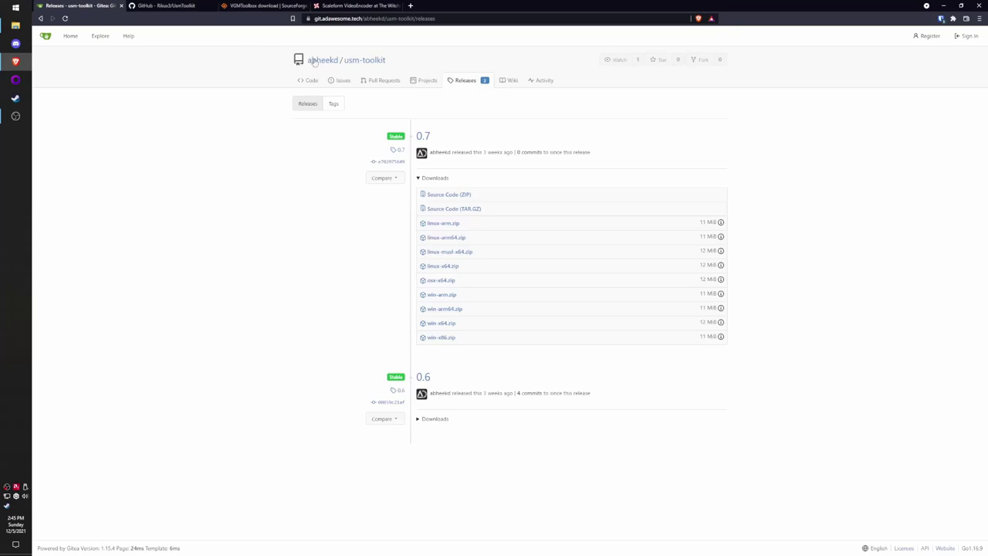
left_click(310, 81)
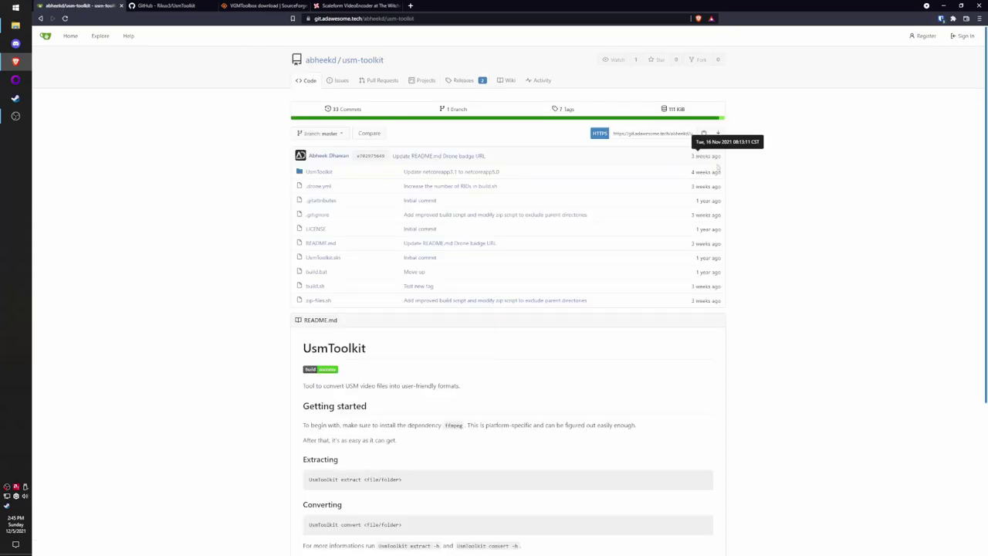
scroll(699, 318, "down", 3)
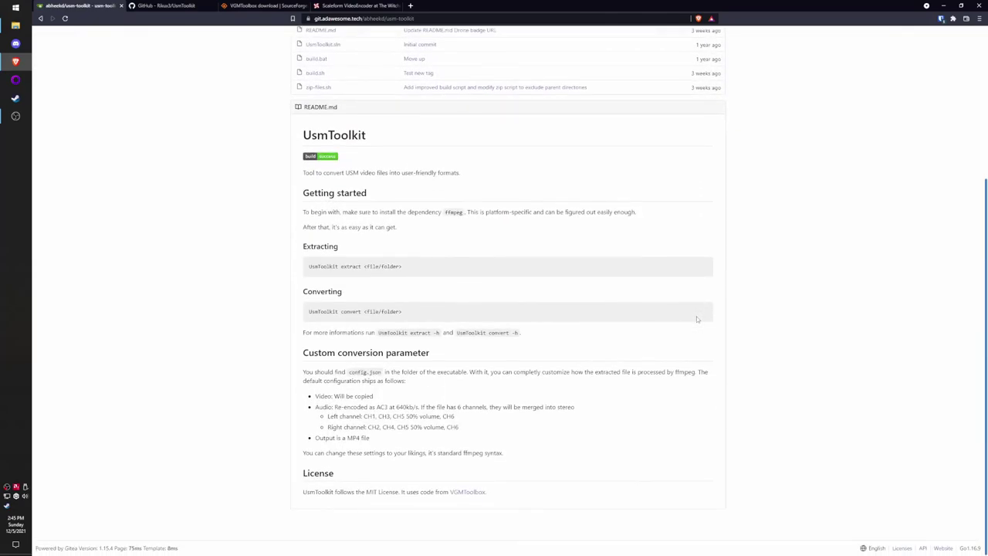
scroll(694, 315, "up", 3)
scroll(694, 314, "up", 1)
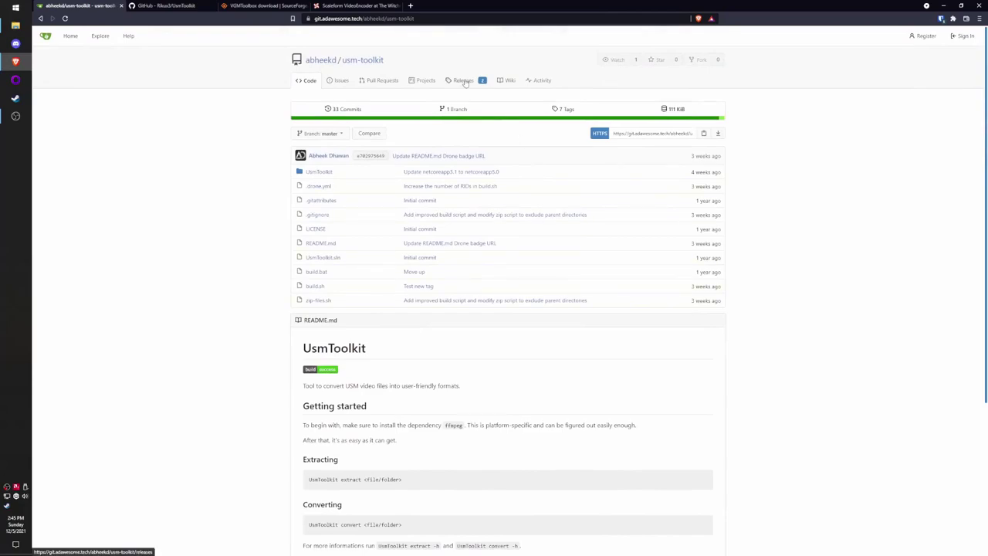
Review the 0.7 release downloads, then return to the repository's main page.
left_click(464, 81)
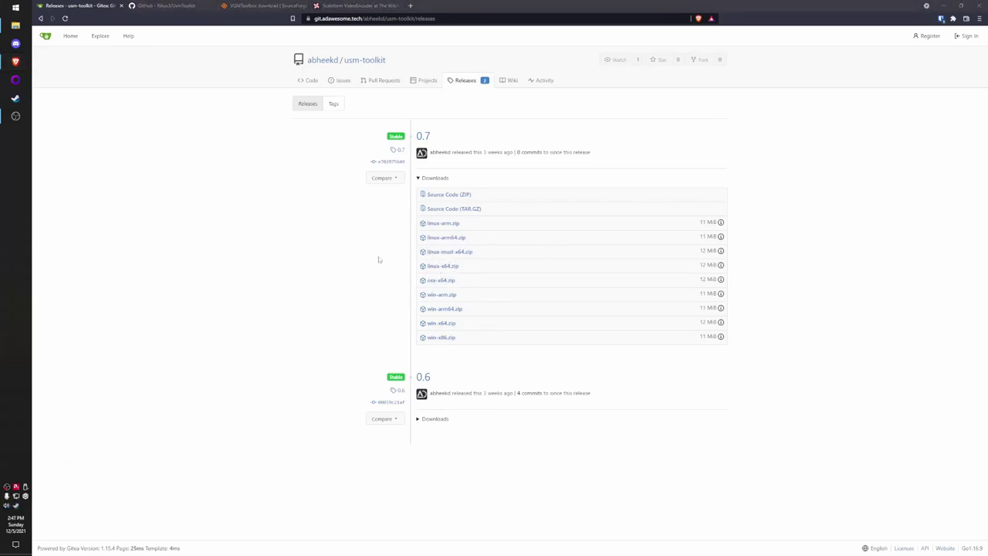
left_click(370, 62)
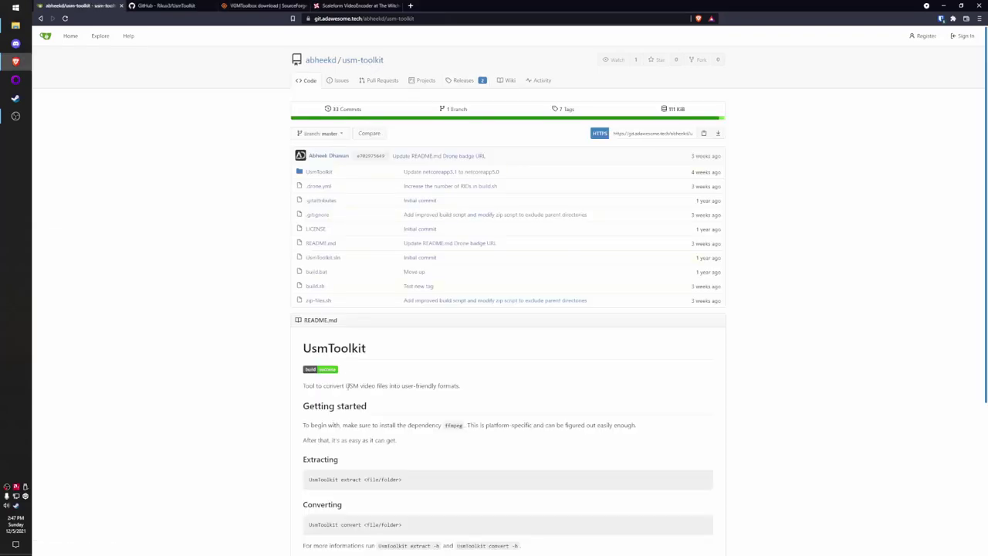
scroll(350, 352, "down", 3)
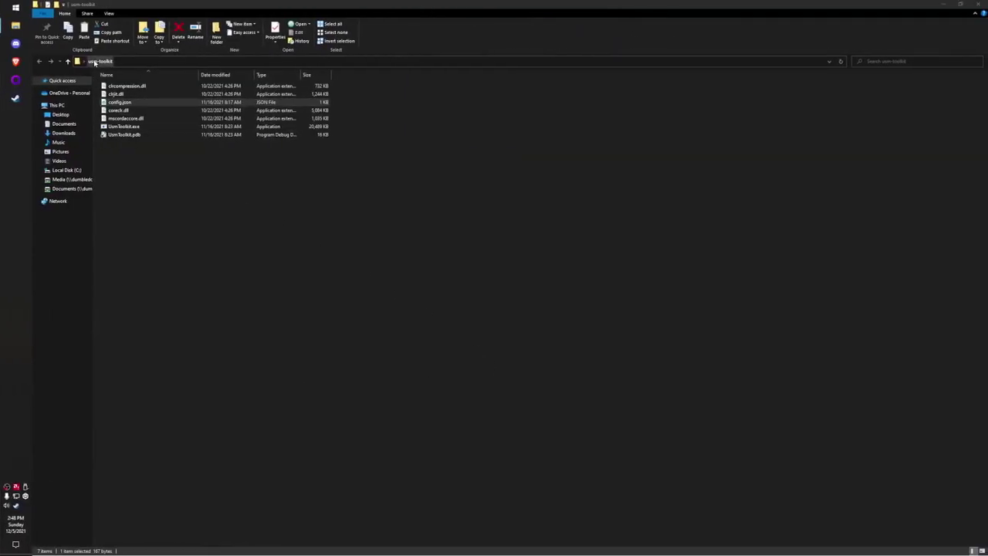
Paste outro.usm into the usm-toolkit folder next to UsmToolkit.exe and config.json.
left_click(162, 178)
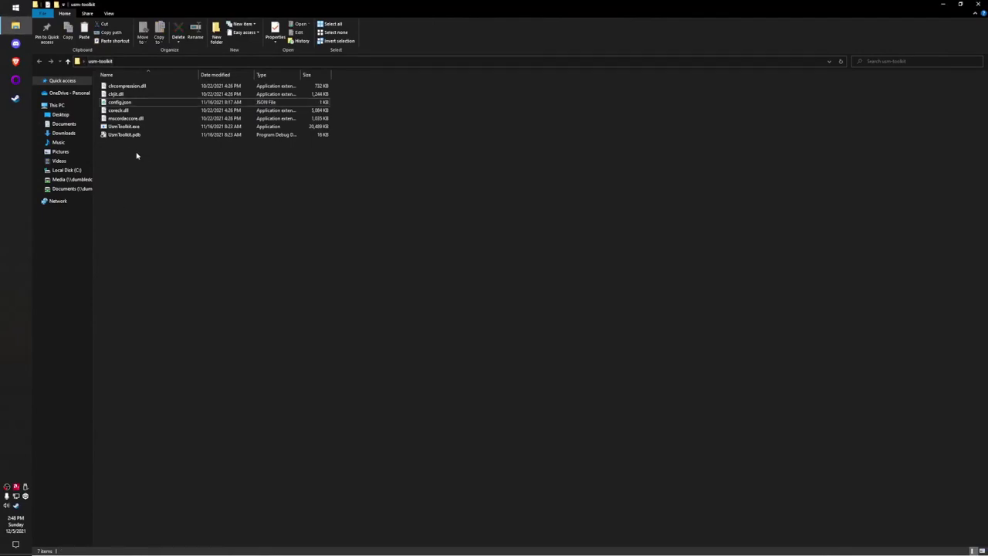
left_click_drag(136, 154, 135, 87)
left_click(137, 181)
left_click(145, 127)
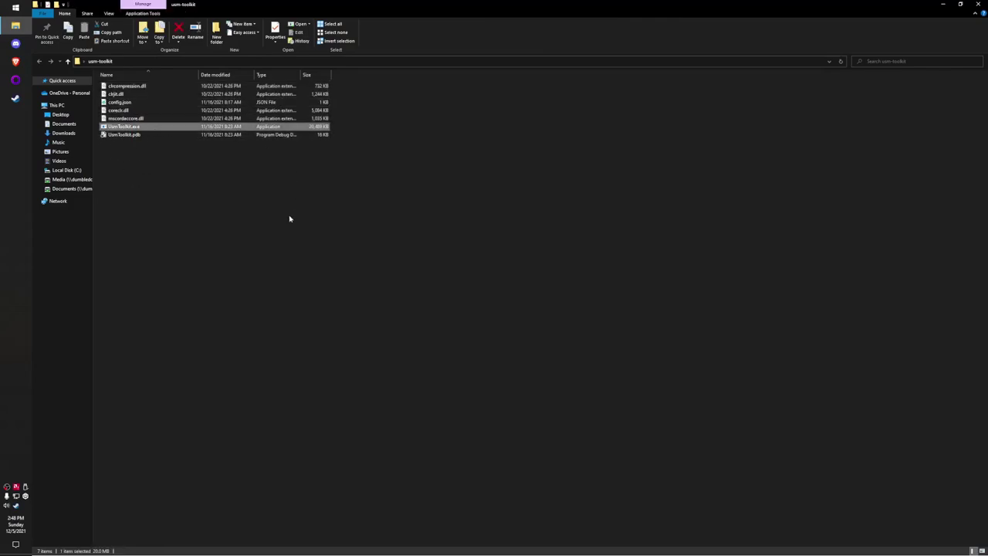
left_click(132, 103)
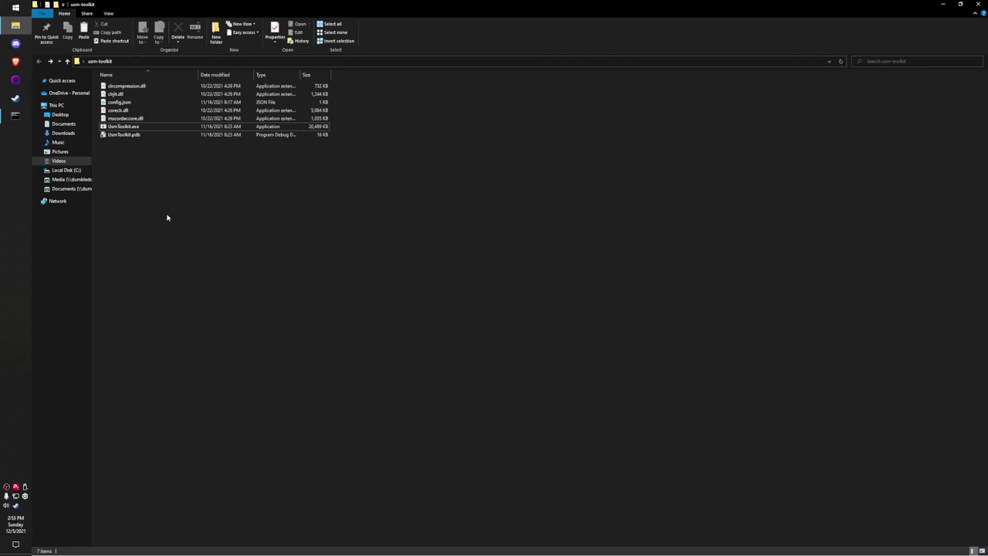
key("ctrl+v")
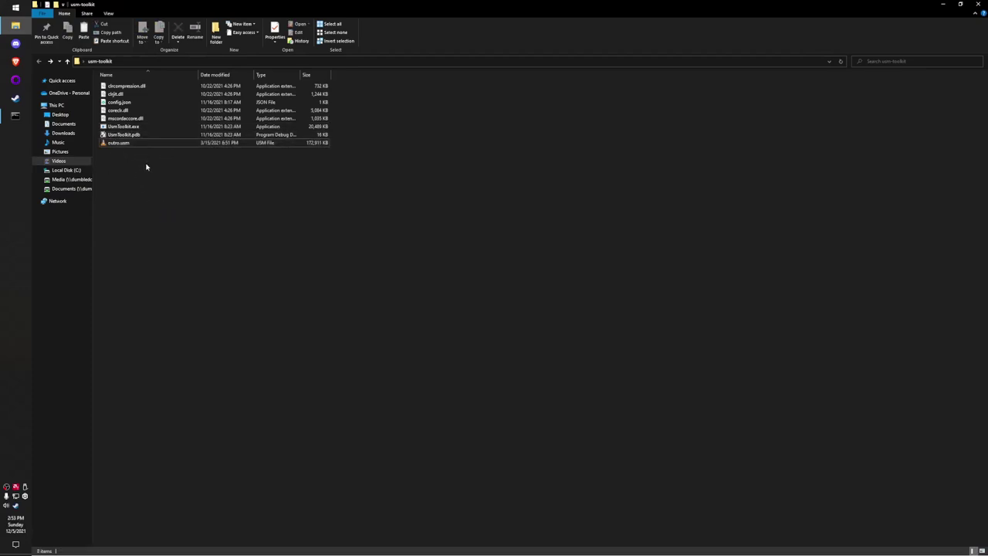
List the usm-toolkit folder's contents with dir in Command Prompt.
mouse_move(18, 120)
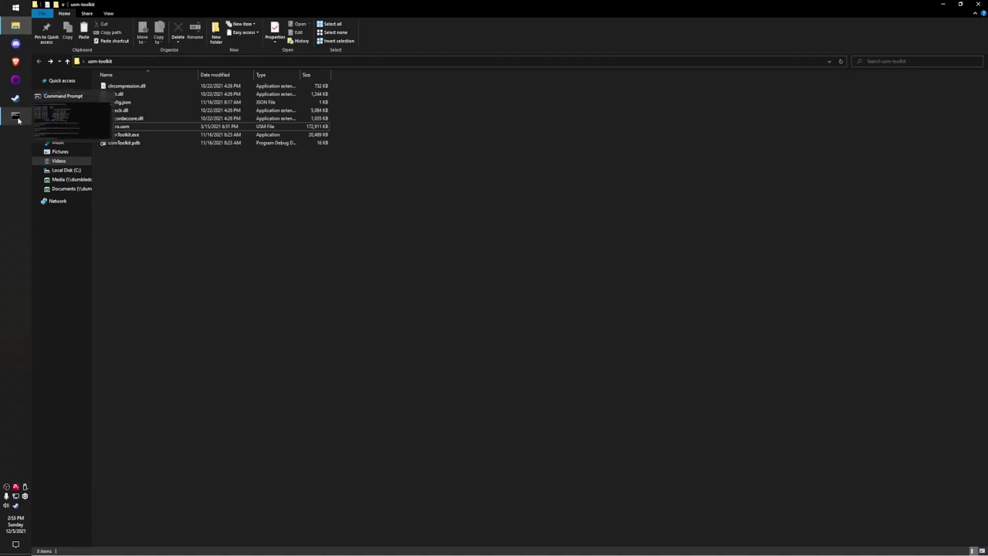
left_click(61, 116)
left_click(473, 280)
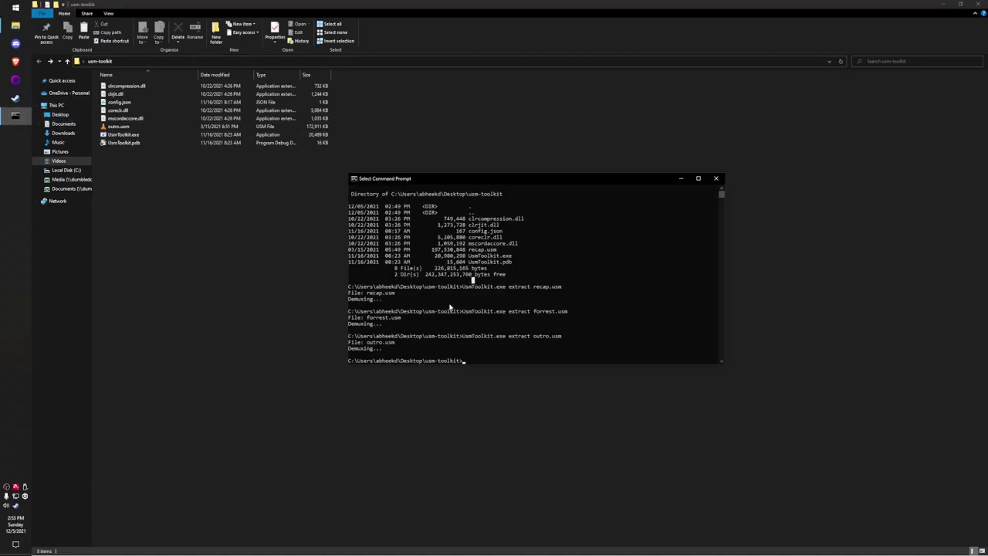
left_click(454, 361)
type("dir")
key("Return")
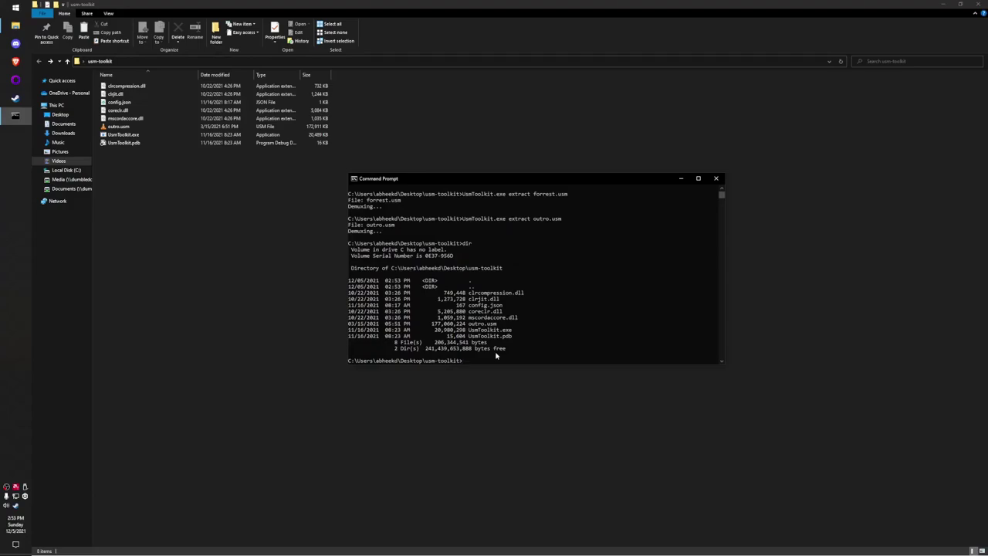
Run UsmToolkit.exe extract outro.usm, producing outro.adx and outro.m2v.
type("Usm")
key("Tab")
type("extract outro.usm")
key("Return")
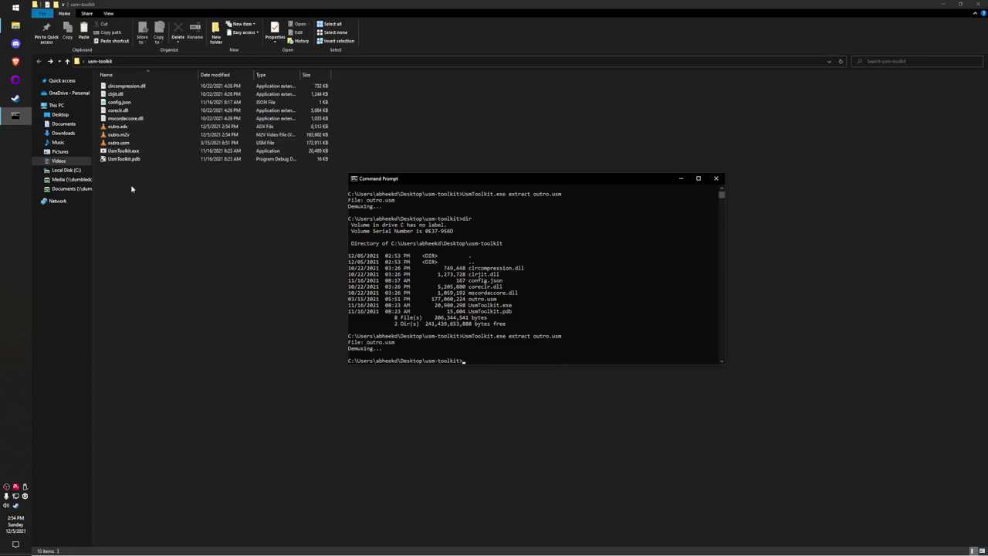
left_click(157, 134)
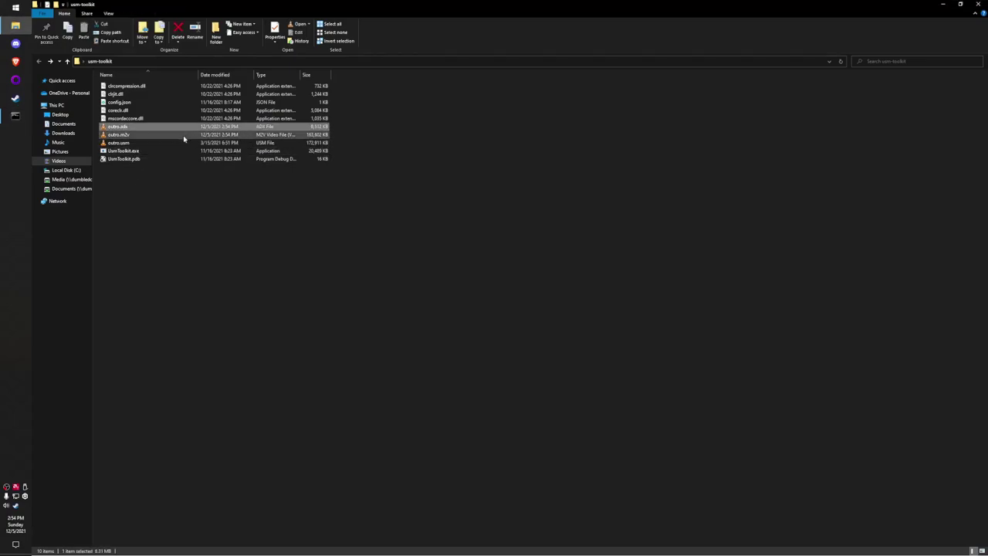
Play outro.m2v in VLC, close it, then play the outro.adx audio.
double_click(177, 139)
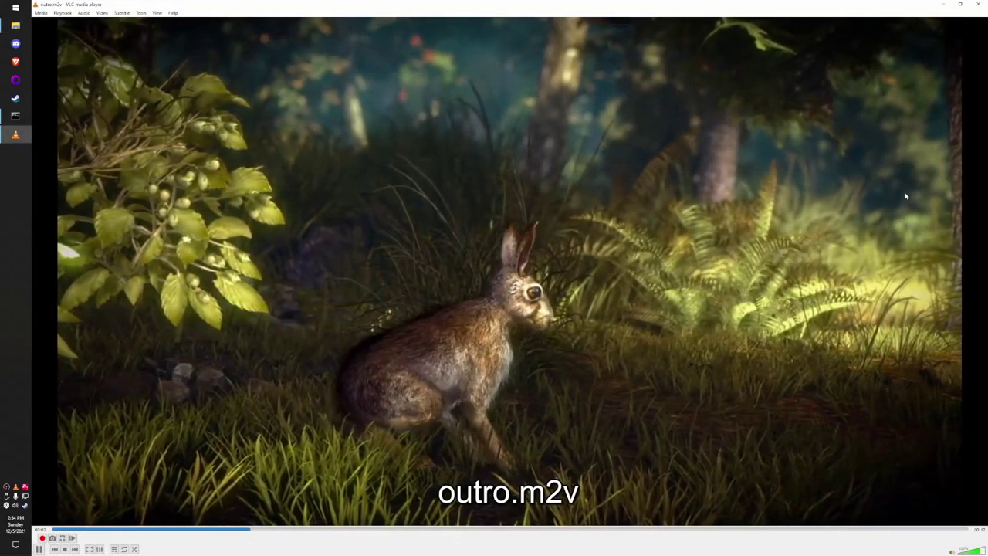
key("ctrl+q")
double_click(116, 125)
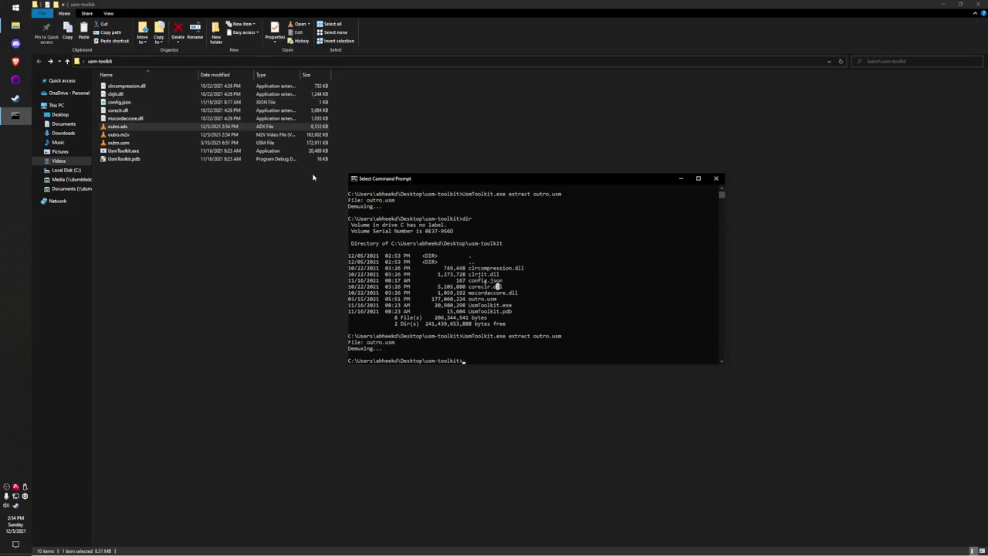
Run UsmToolkit.exe convert outro.usm and select the resulting outro.mp4 (176,278 KB).
type("Usm")
key("Tab")
type("convert outro.adx")
key("Tab")
key("Tab")
key("Return")
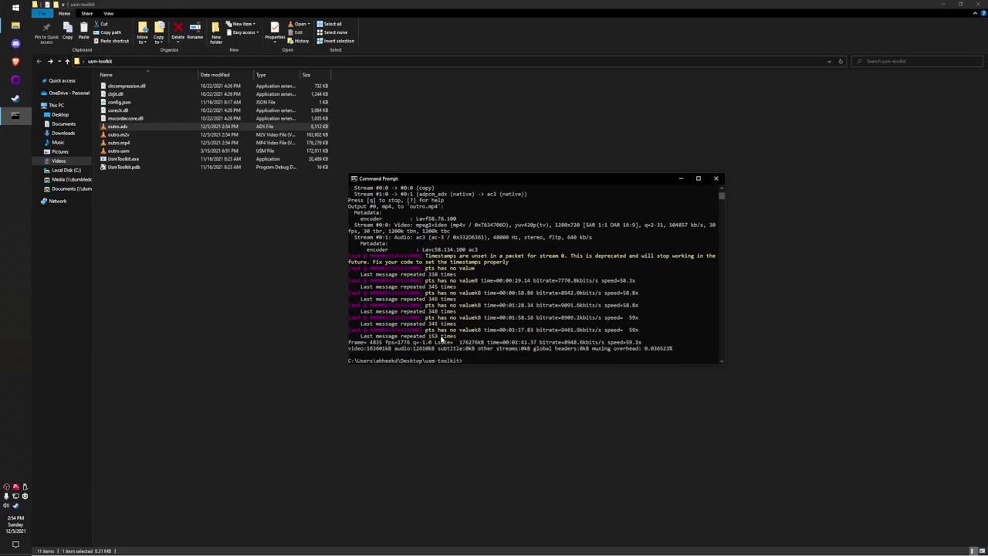
left_click(177, 145)
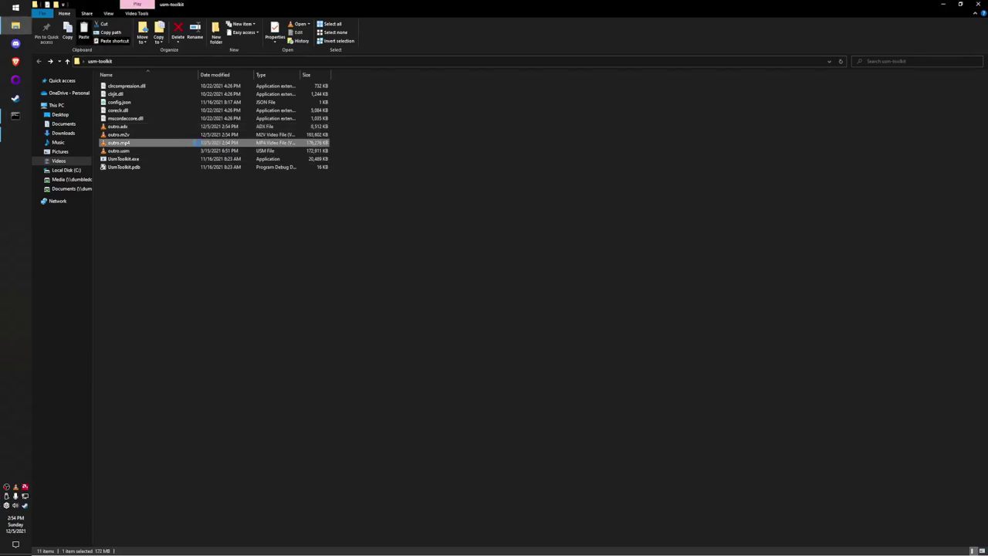
Play outro.mp4 in VLC to verify it works, then close the player.
key("Return")
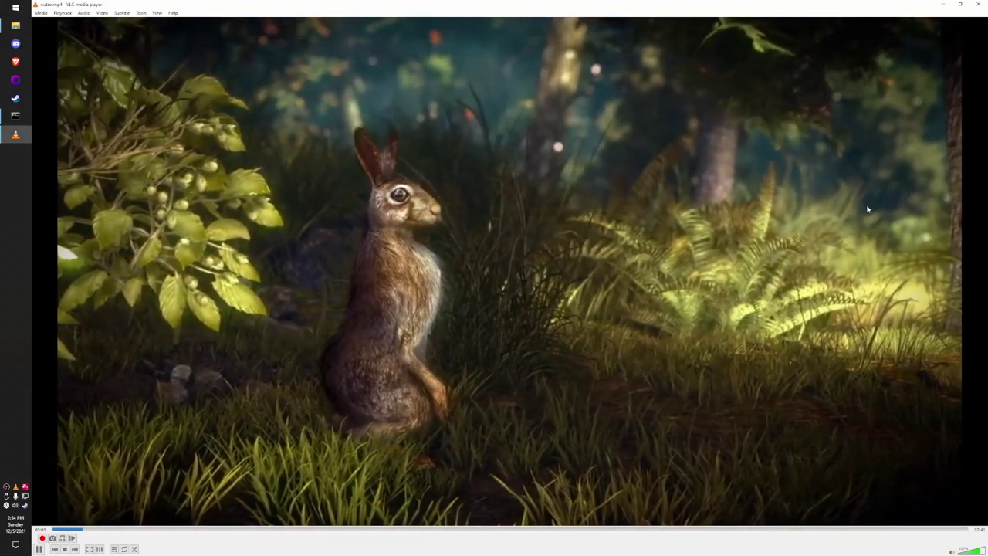
key("ctrl+q")
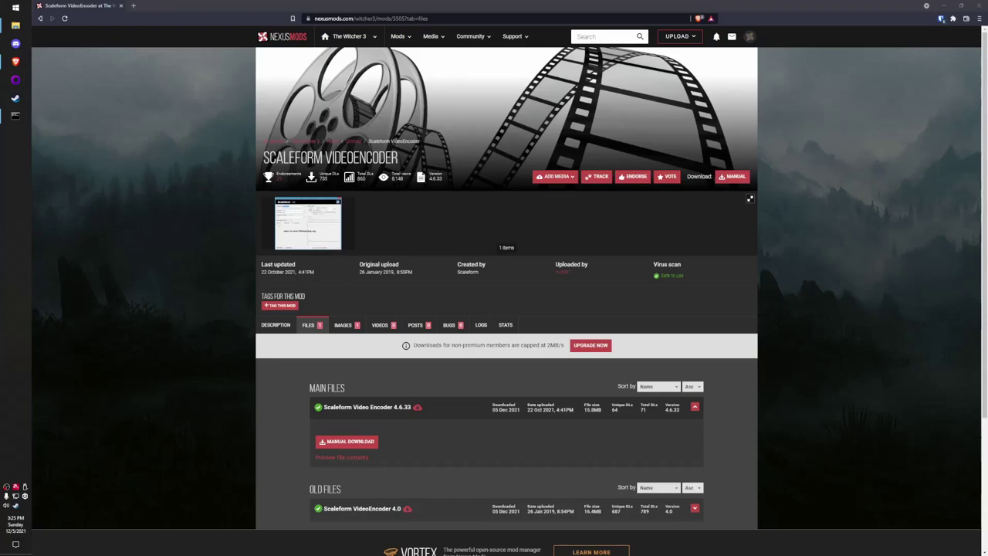
Scroll the Nexus Mods files list showing Scaleform Video Encoder 4.6.33 and old 4.0.
scroll(501, 448, "down", 1)
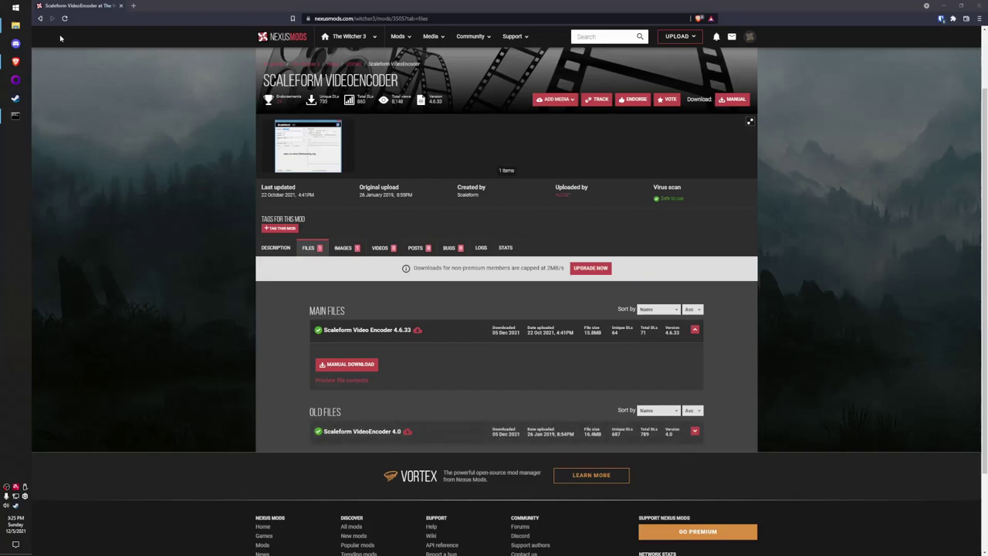
Navigate the left window to the Desktop and select rotww.mp4 beside the bumpers folder.
key("alt+Tab")
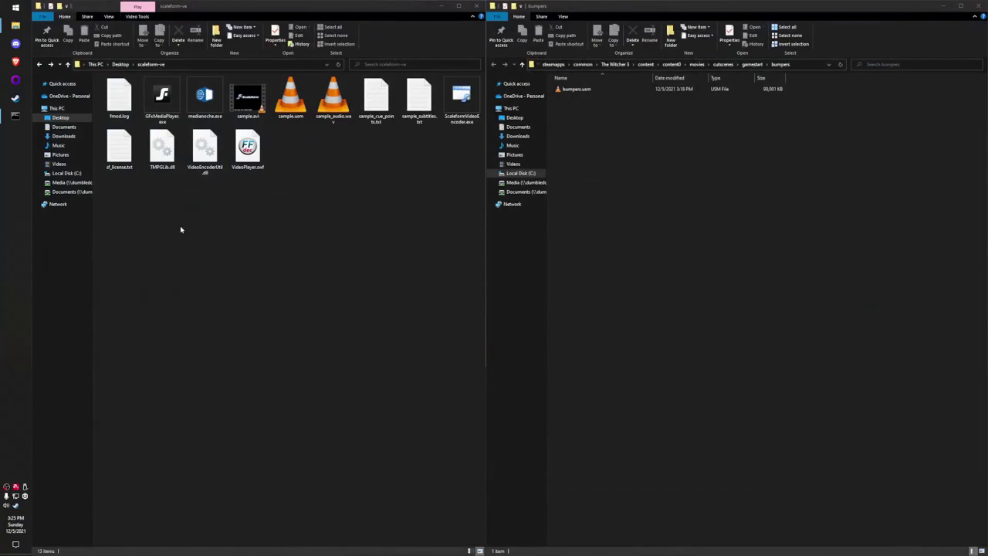
left_click(120, 64)
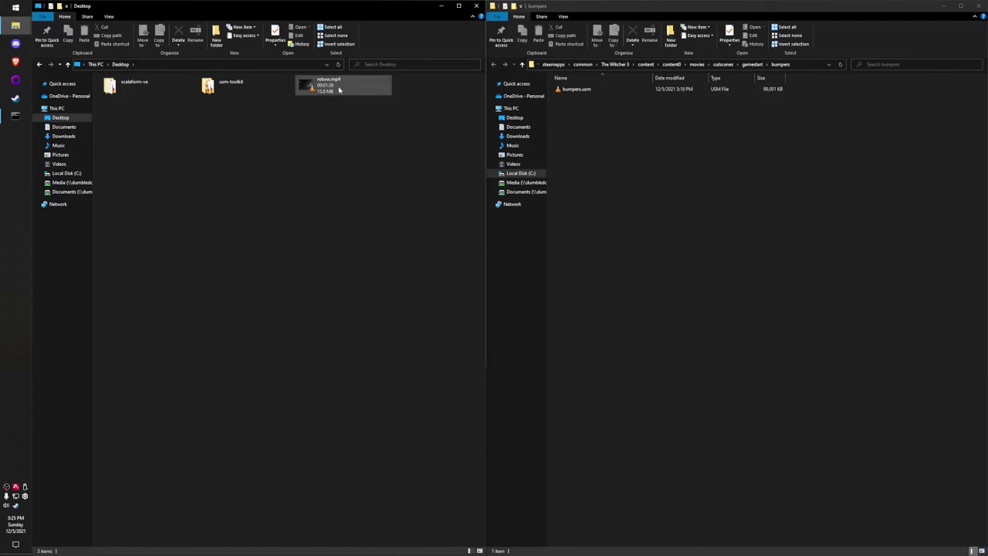
left_click(342, 88)
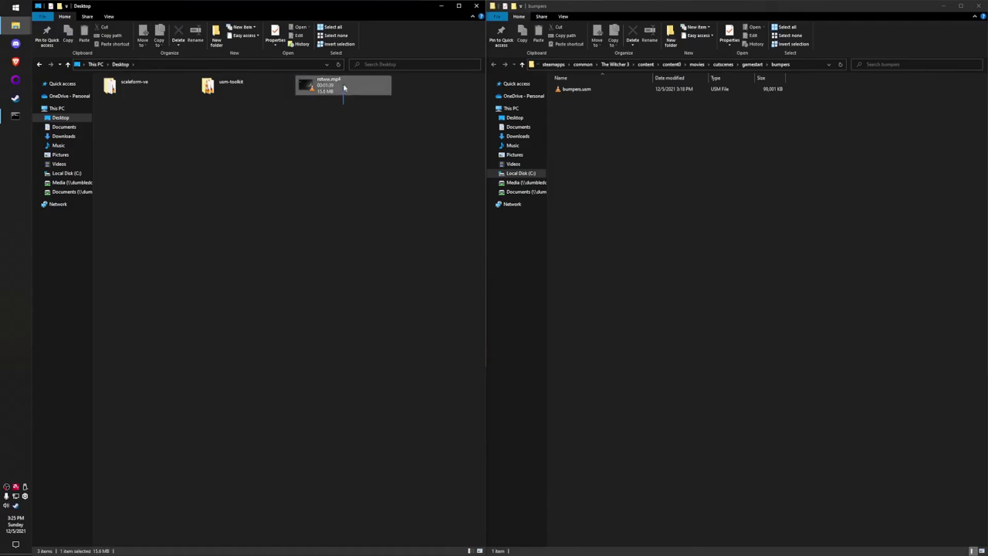
left_click(346, 114)
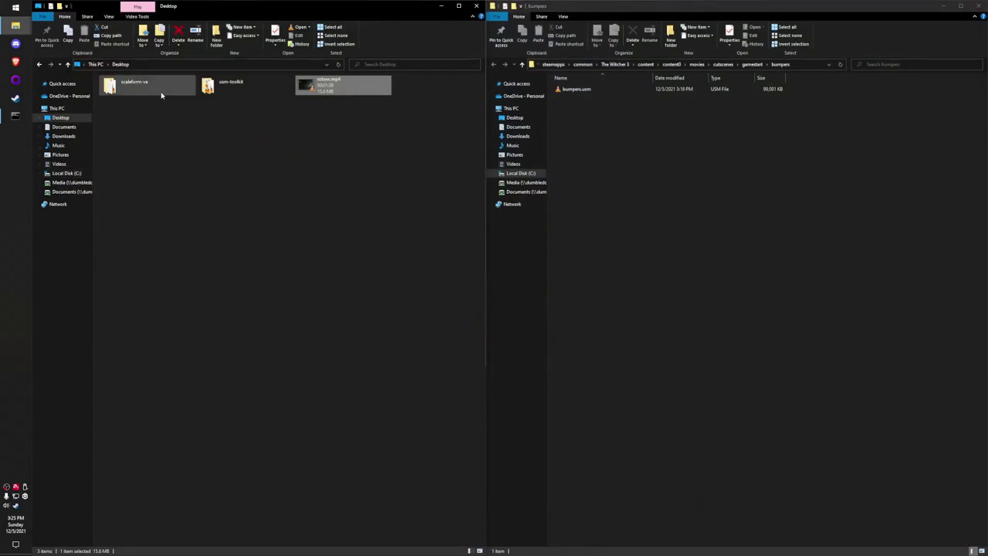
Move rotww.mp4 into scaleform-ve and run ffmpeg to make rotww.avi with pcm_s16le audio.
mouse_move(19, 120)
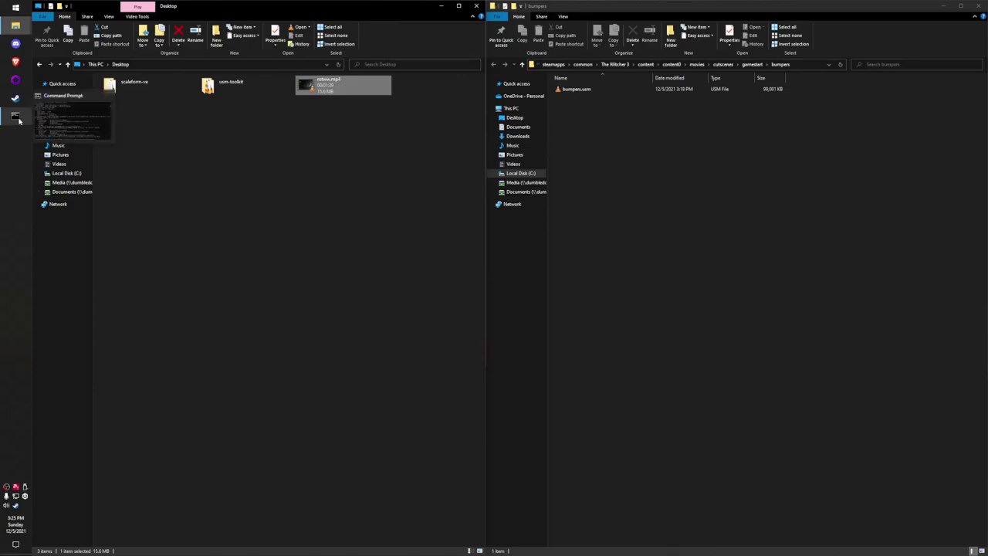
left_click(15, 116)
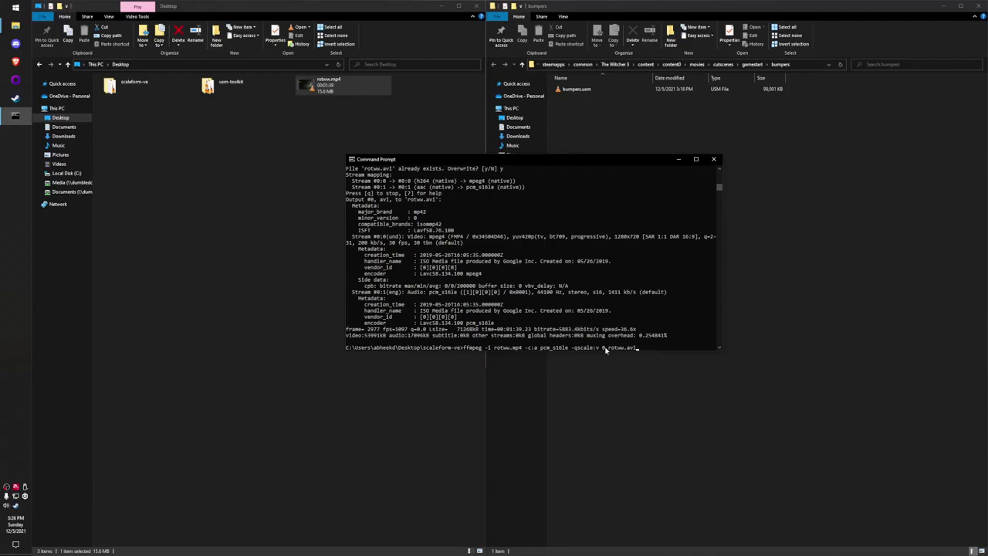
left_click_drag(324, 85, 139, 91)
double_click(141, 85)
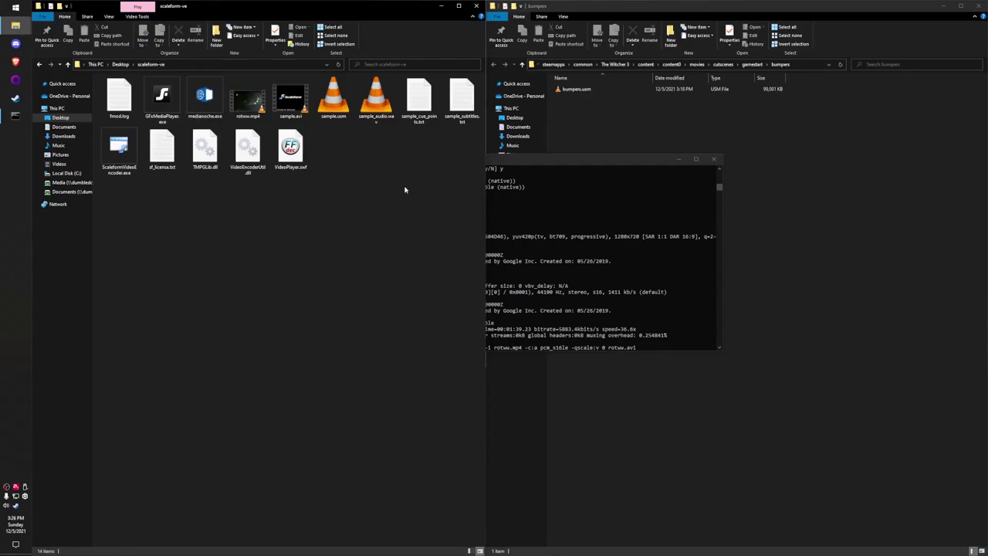
left_click(579, 247)
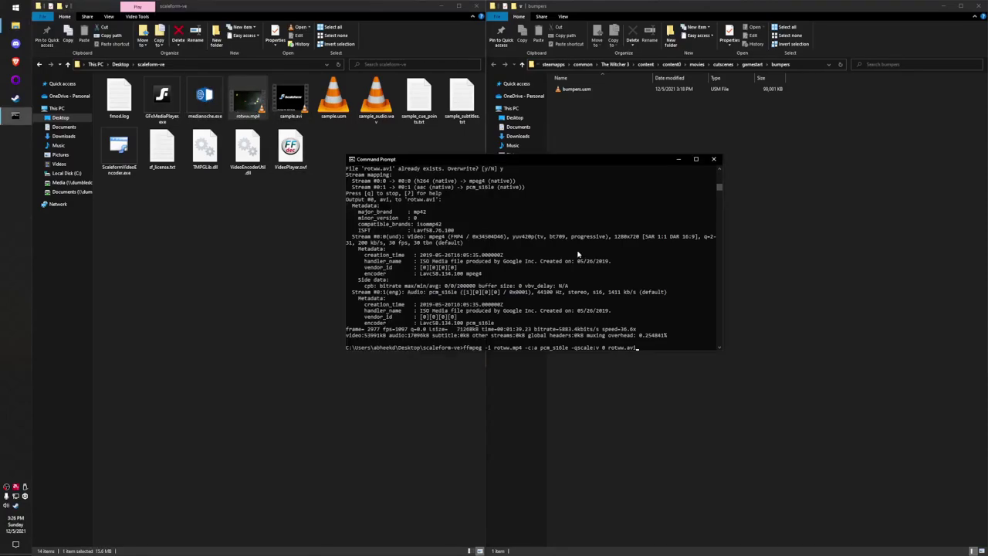
key("Return")
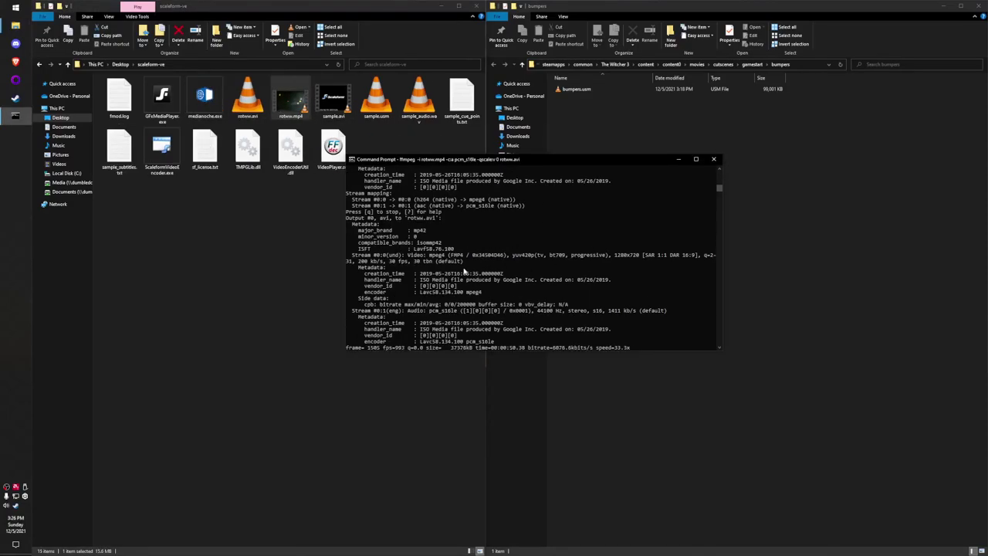
Play rotww.avi to check the conversion, then launch ScaleformVideoEncoder.exe.
left_click(282, 249)
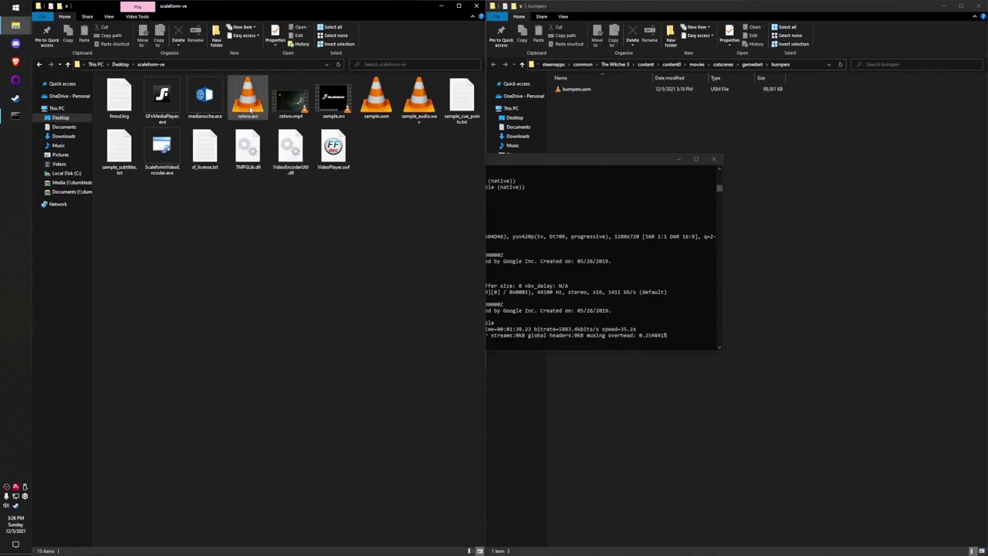
double_click(249, 110)
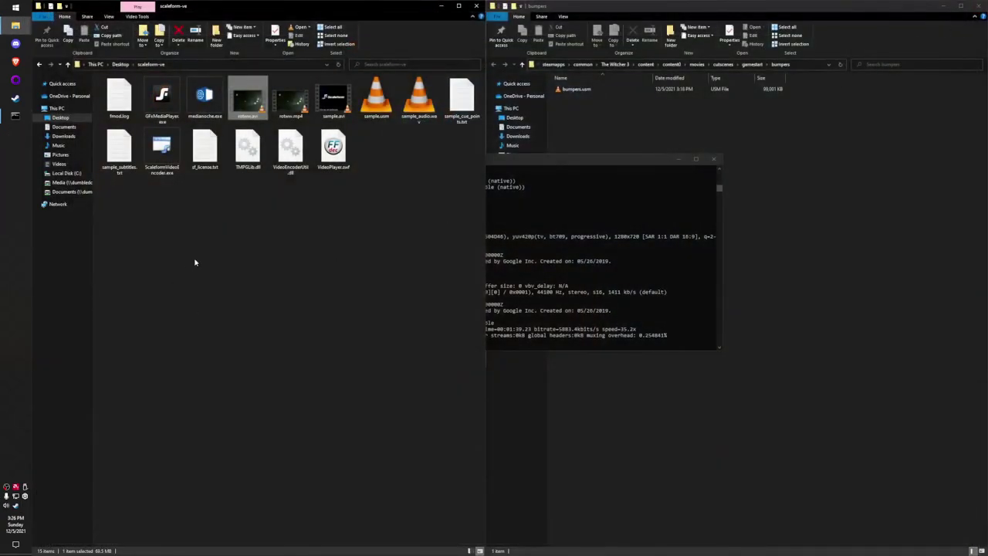
double_click(162, 148)
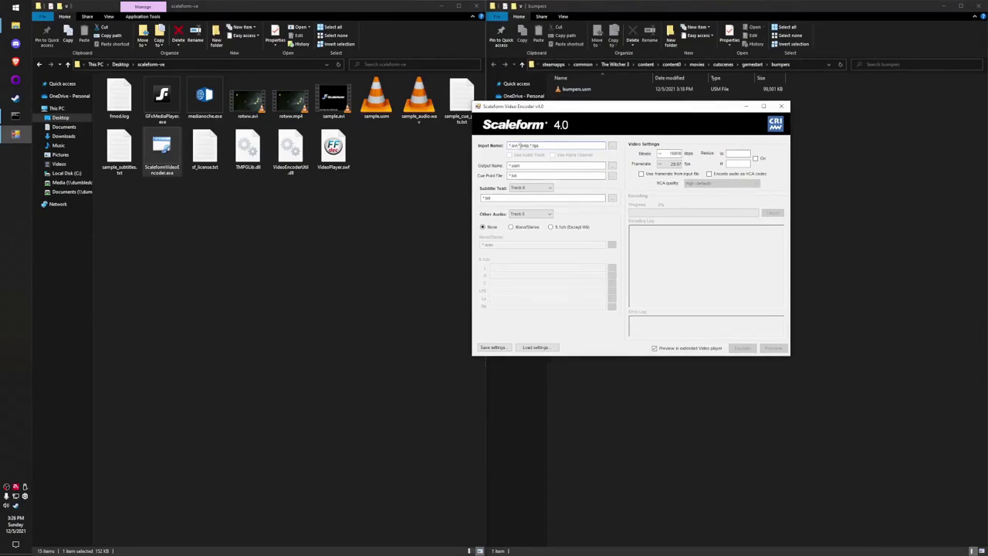
Encode rotww.avi with its audio track into rotww.usm.
left_click(611, 146)
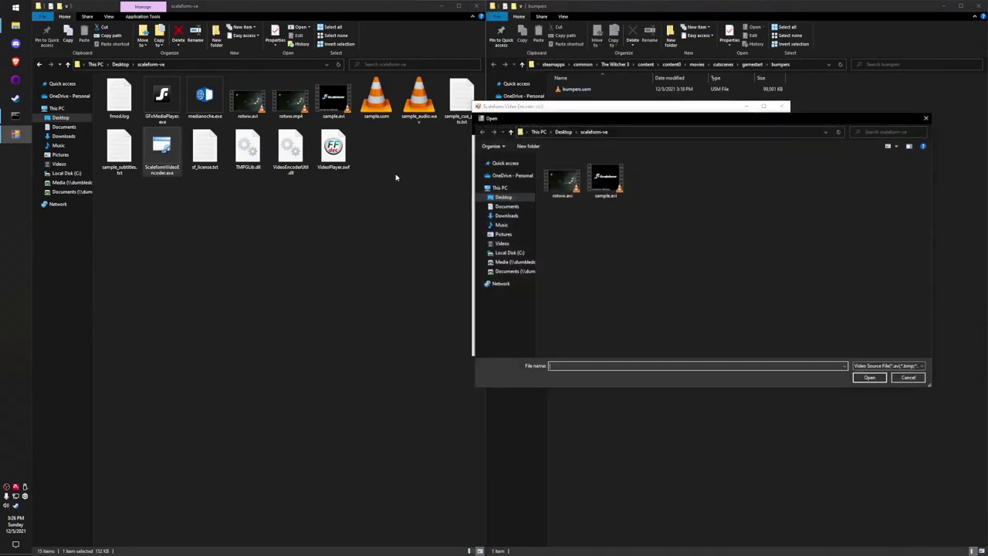
double_click(562, 182)
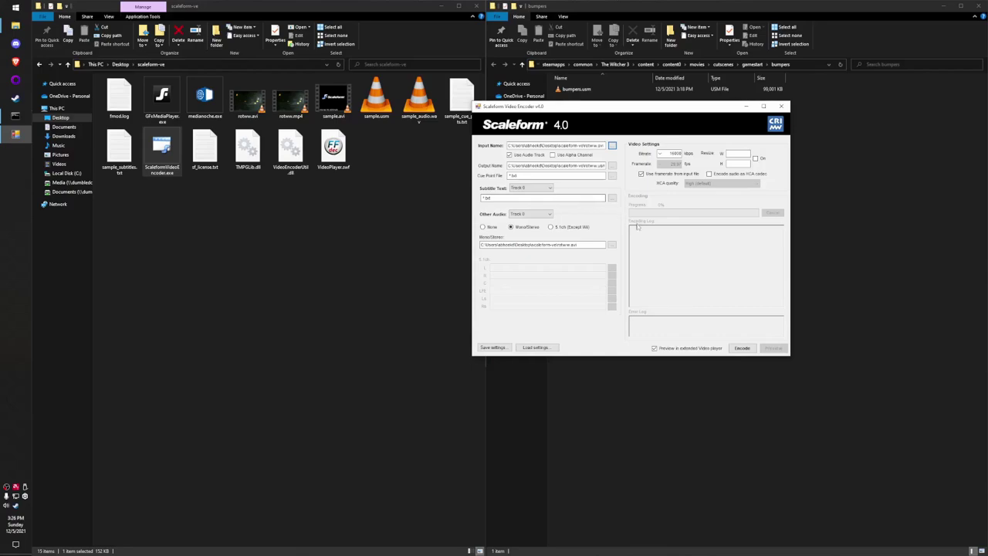
left_click(743, 348)
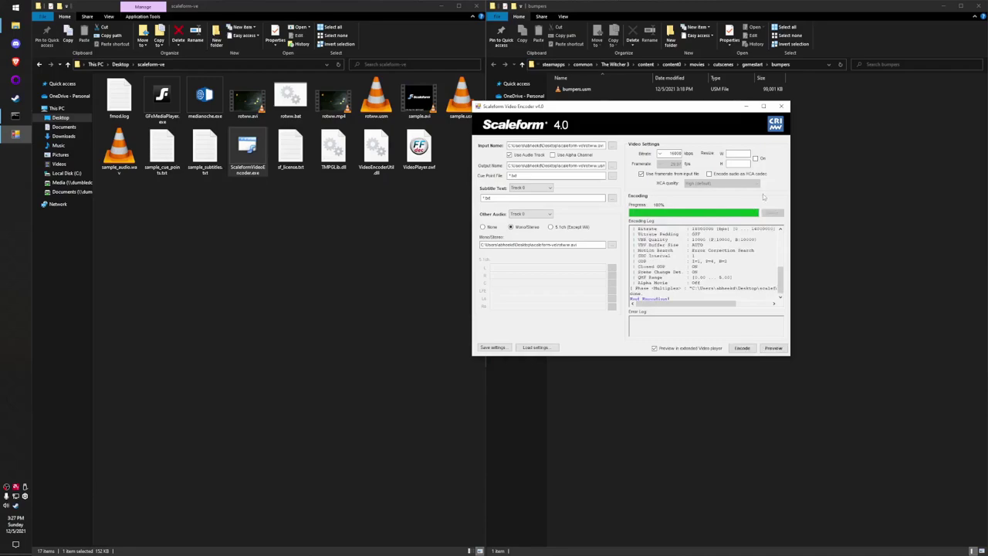
Close the Scaleform Video Encoder and the Command Prompt window.
left_click(781, 106)
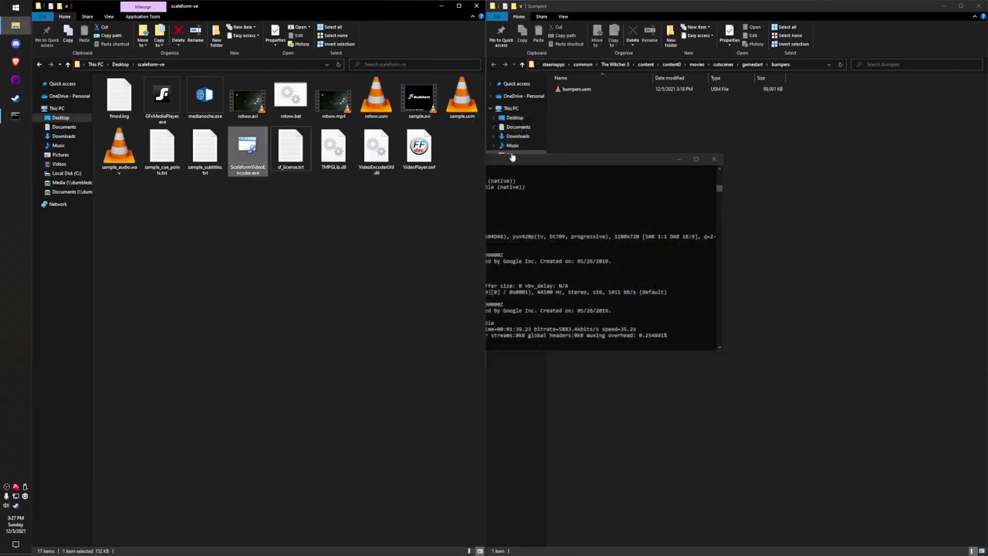
left_click_drag(642, 161, 615, 211)
left_click(687, 207)
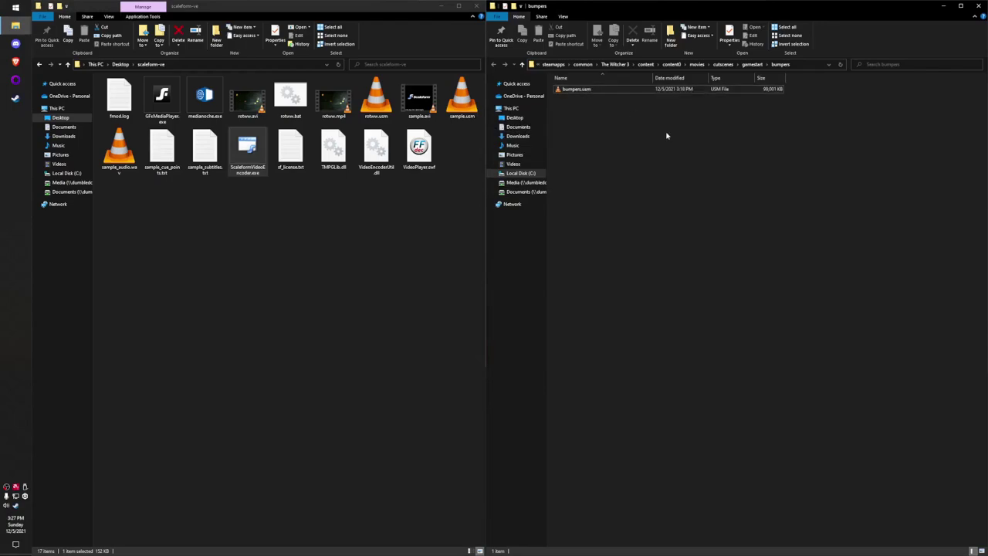
Navigate to content0\movies\cutscenes\gamestart\bumpers in the game folder.
left_click(616, 64)
double_click(580, 123)
double_click(575, 89)
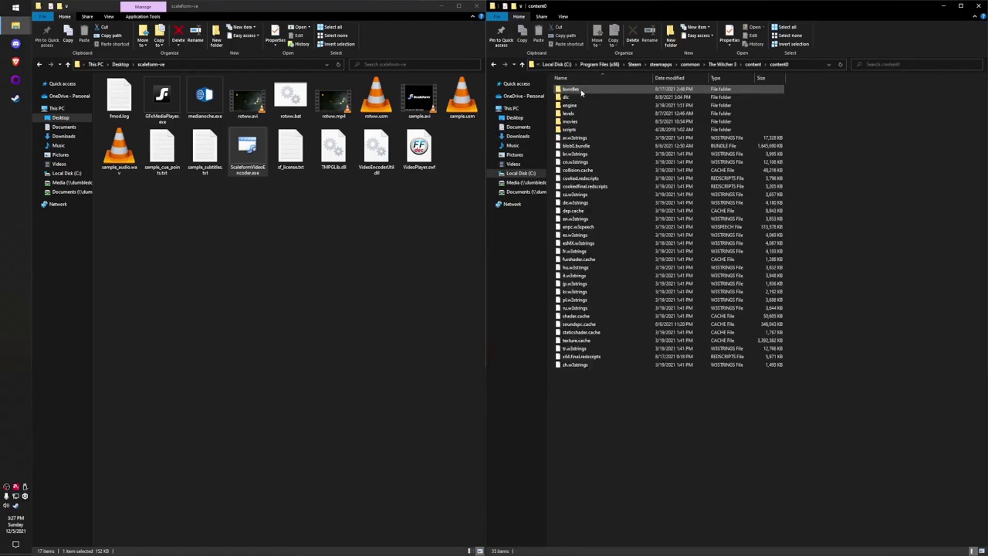
double_click(584, 121)
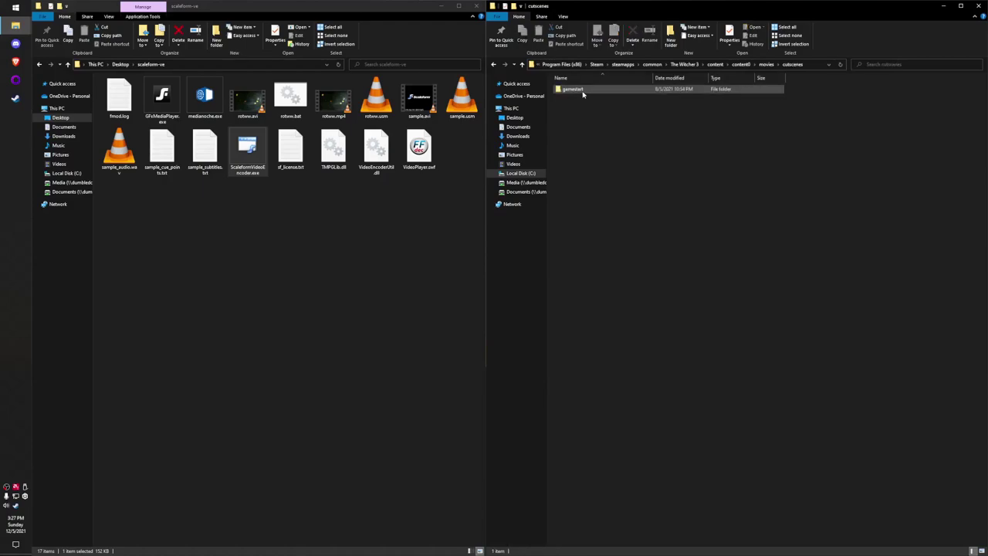
double_click(575, 90)
double_click(575, 90)
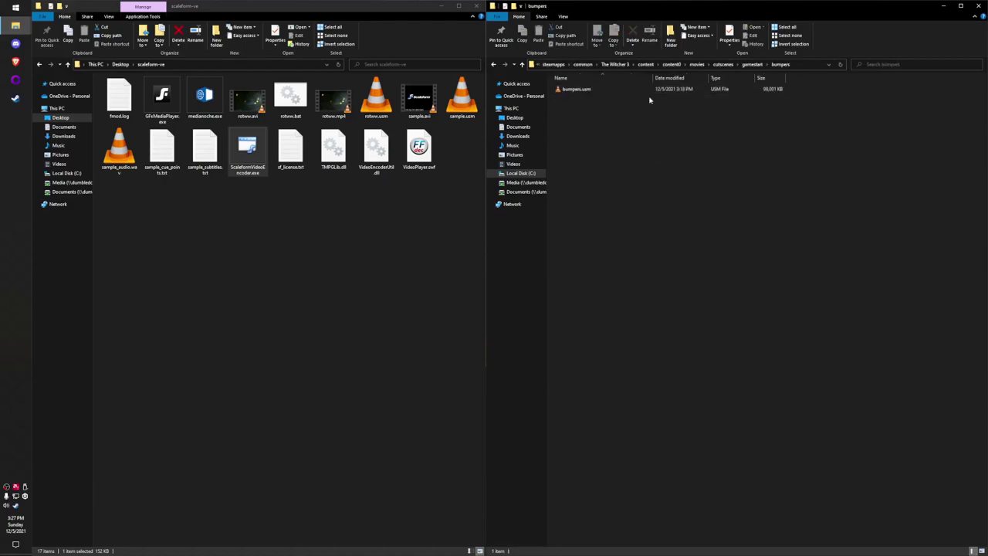
mouse_move(579, 92)
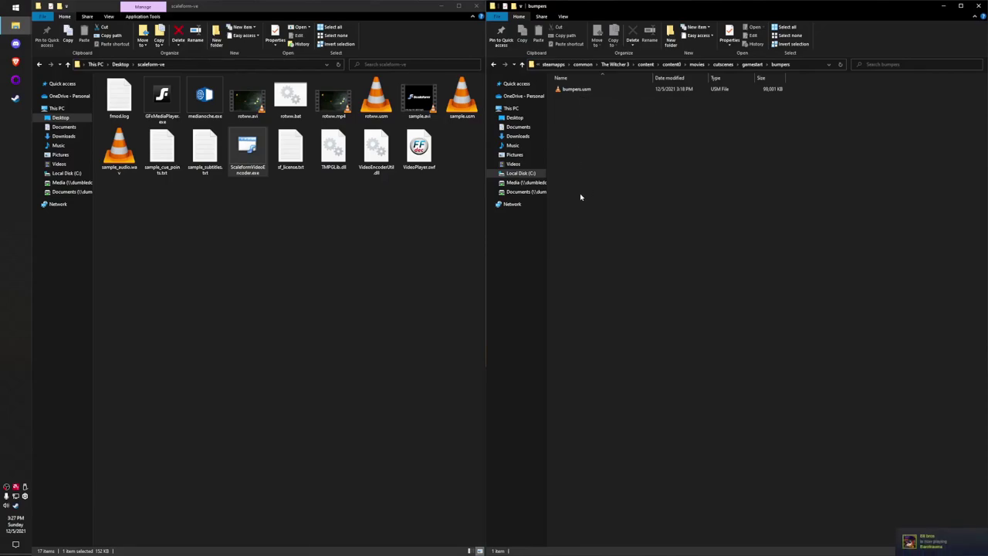
Move rotww.usm from the scaleform-ve folder into the bumpers folder.
left_click(398, 258)
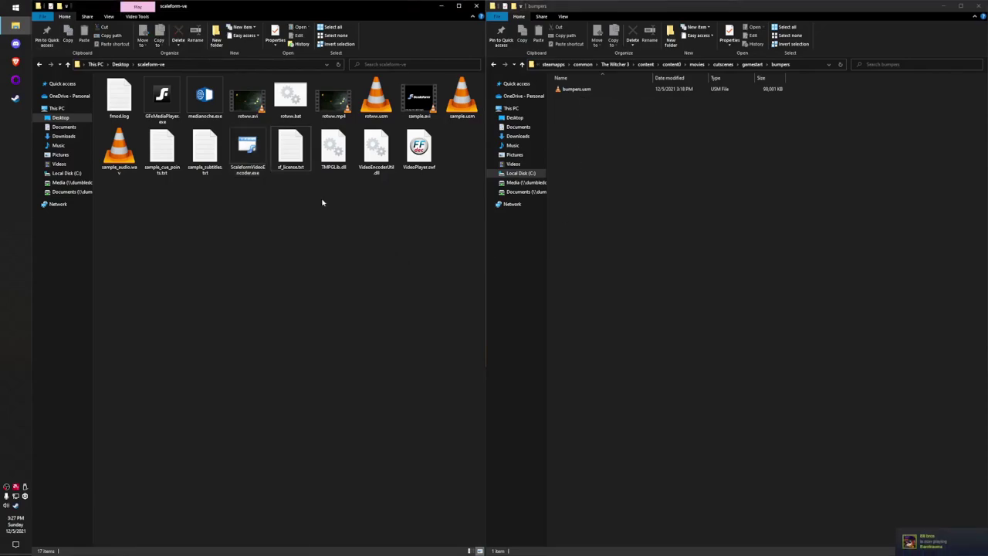
left_click(384, 103)
left_click_drag(384, 103, 575, 100)
Delete the original bumpers.usm and rename rotww.usm to bumpers.usm.
left_click(581, 89)
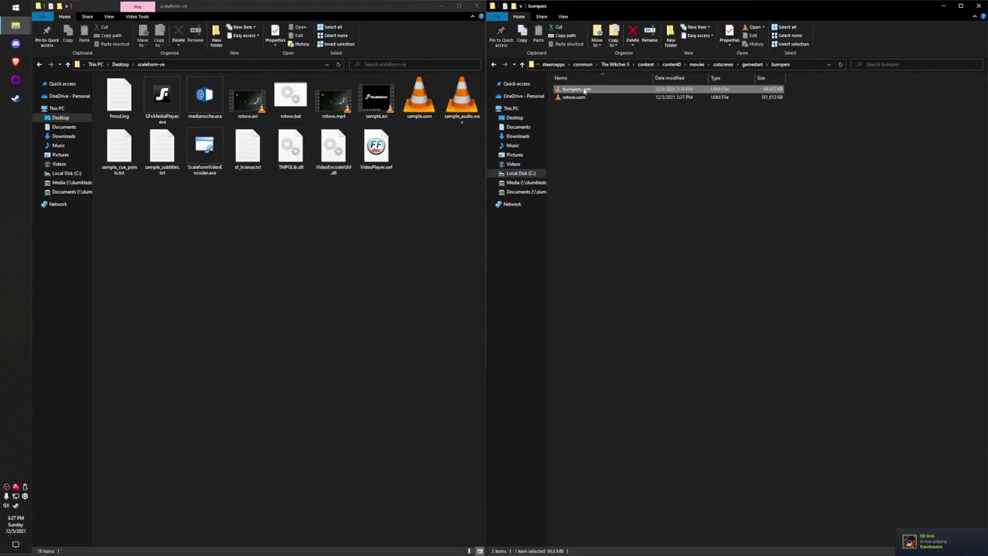
key("Delete")
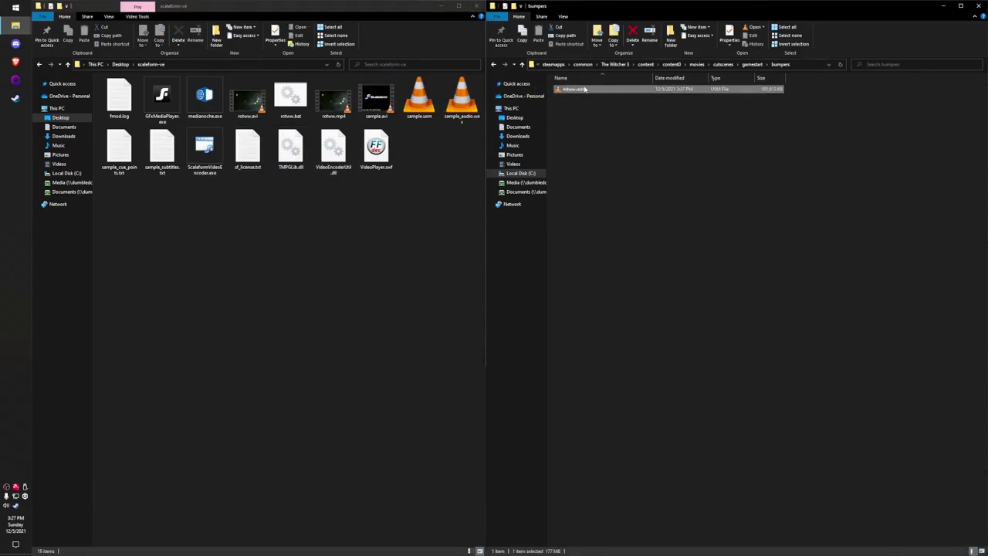
left_click(584, 90)
type("bumpers.usm")
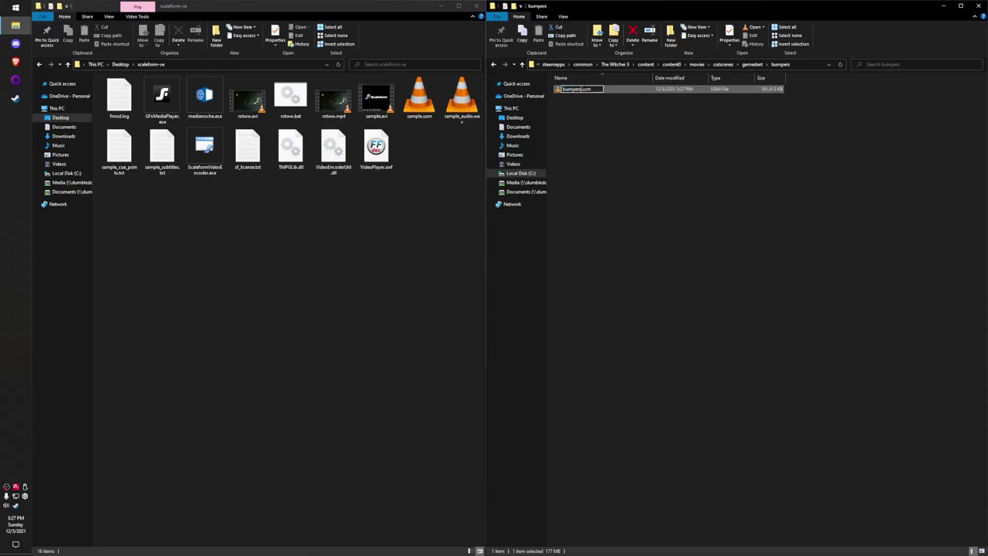
key("Return")
left_click(651, 112)
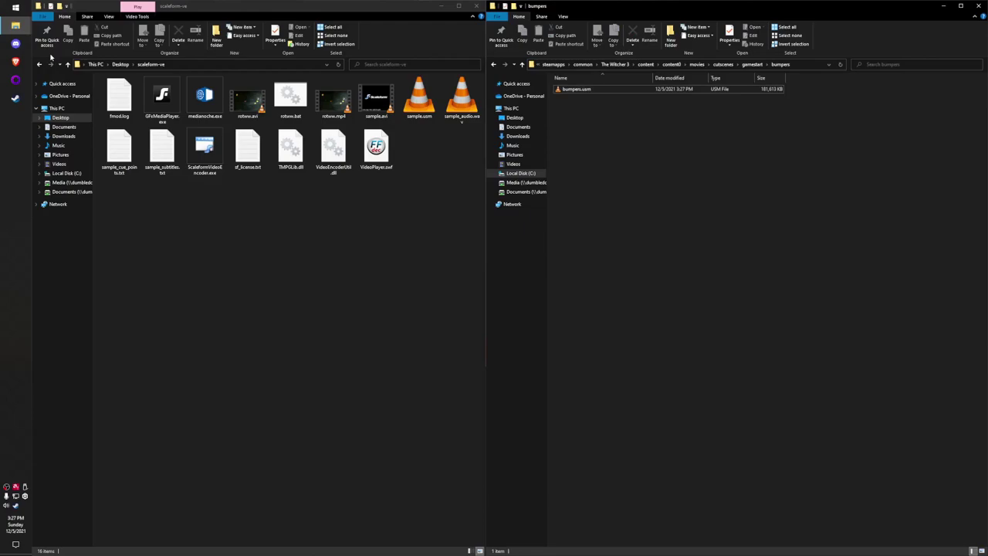
Search Windows for 'witcher' and launch The Witcher 3: Wild Hunt.
key("super")
type("witcher")
key("Return")
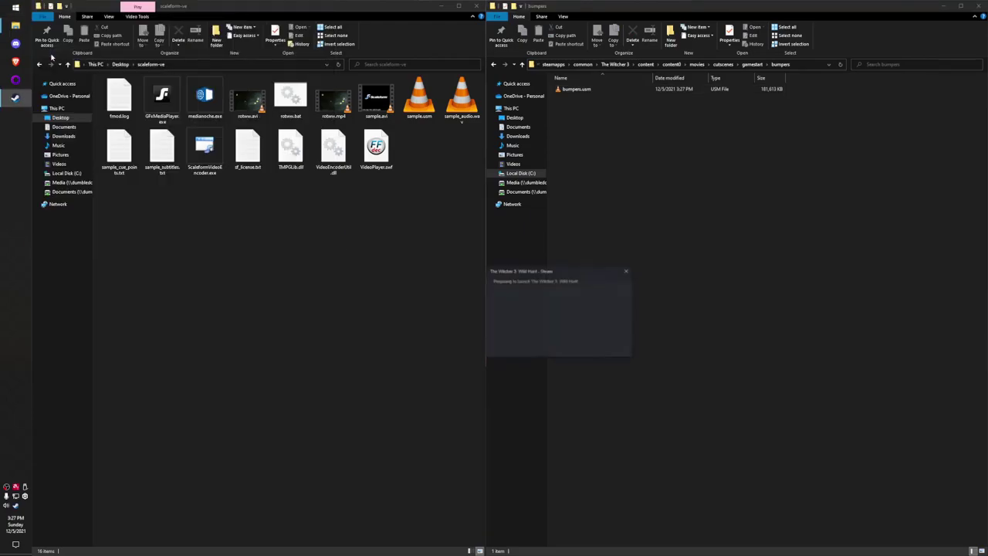